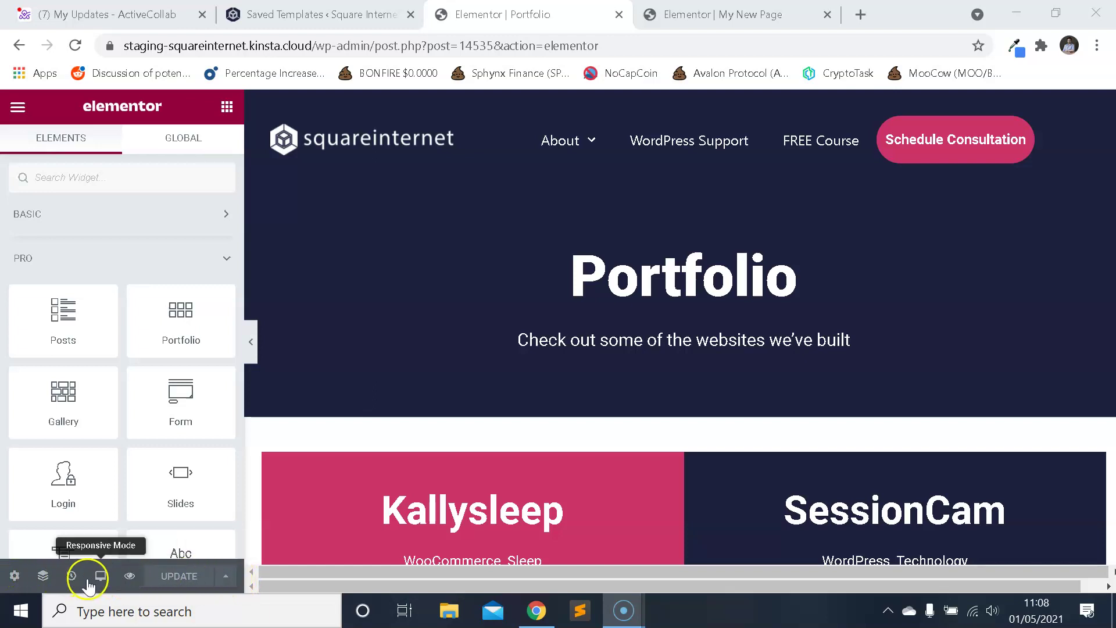
- Reveal the Portfolio page's extra save options, including Save Draft and Save as Template
click(227, 579)
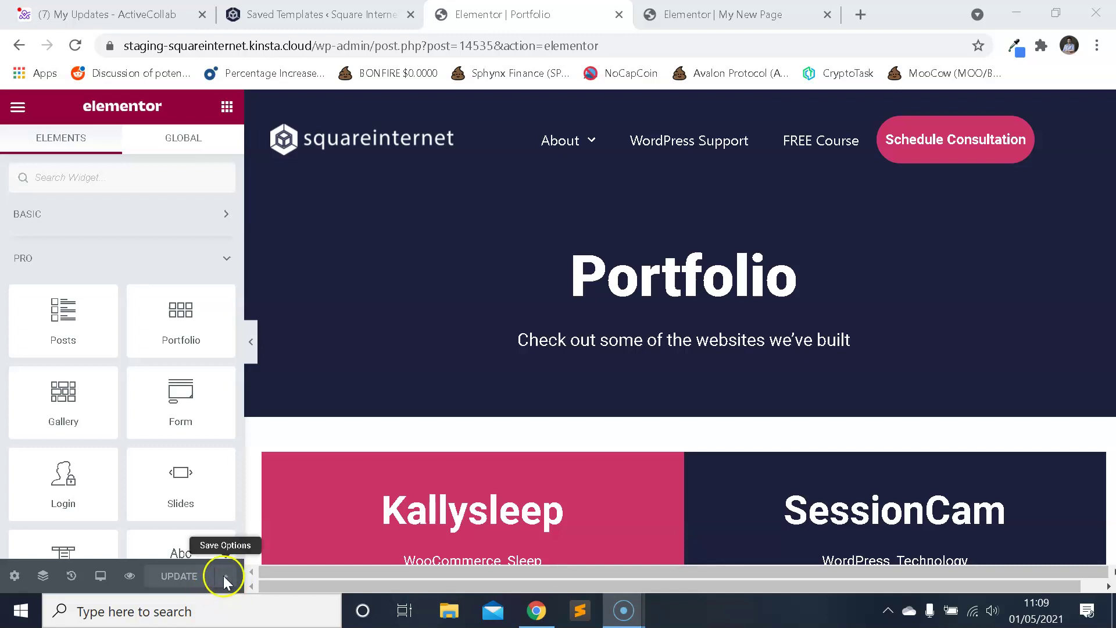
click(226, 578)
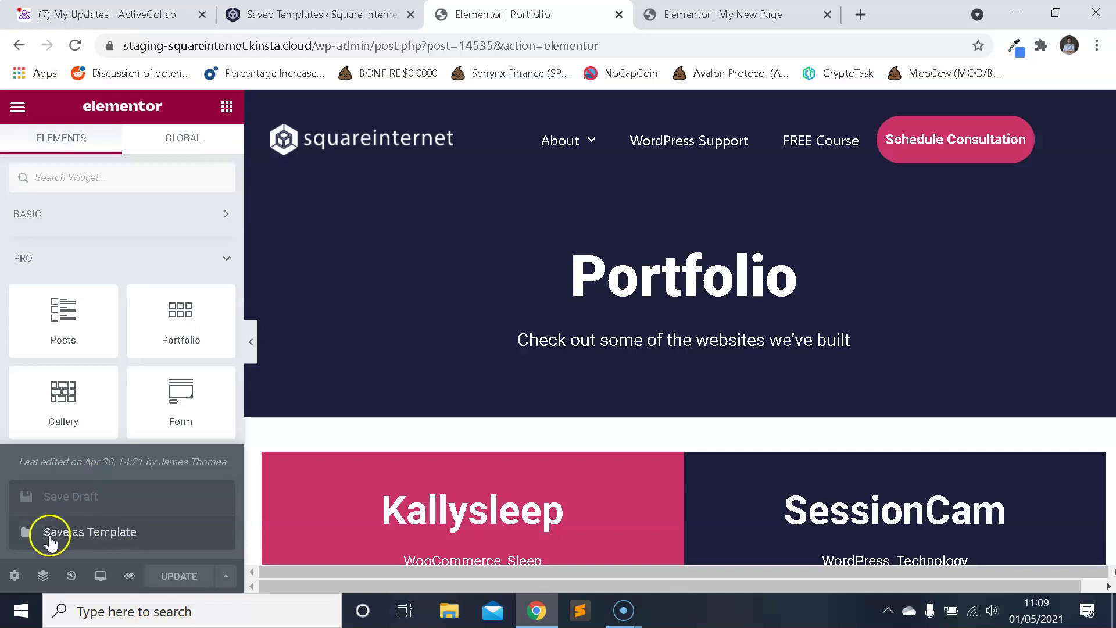
- Save the Portfolio page to the library as a template named 'Template For Video'
click(123, 535)
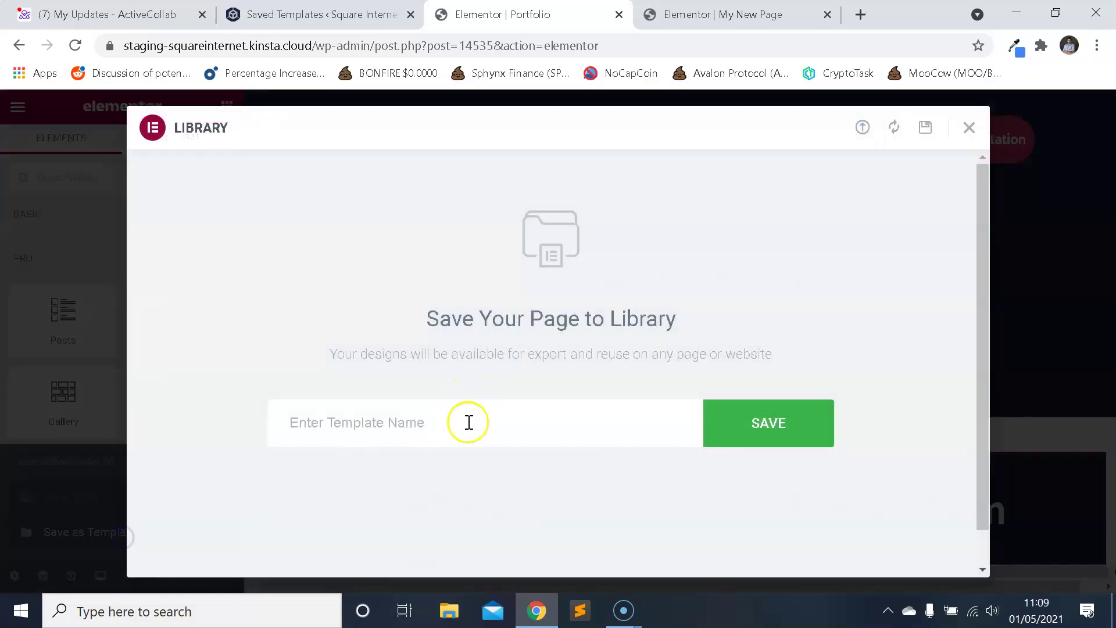
click(424, 428)
text(N)
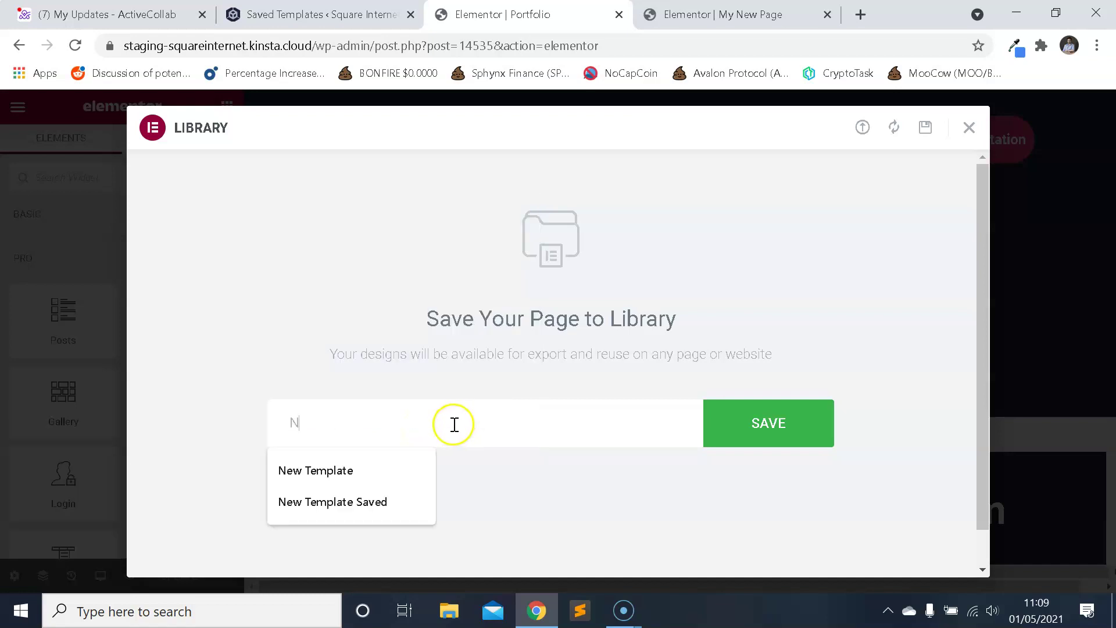
key(BackSpace)
key(BackSpace)
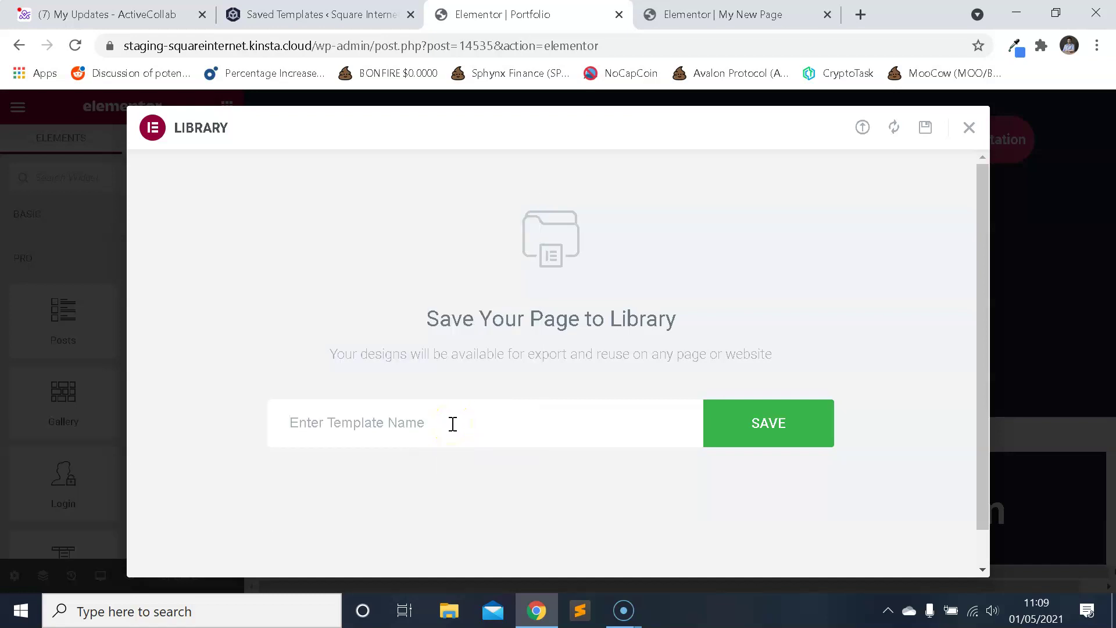
text(Template For Video)
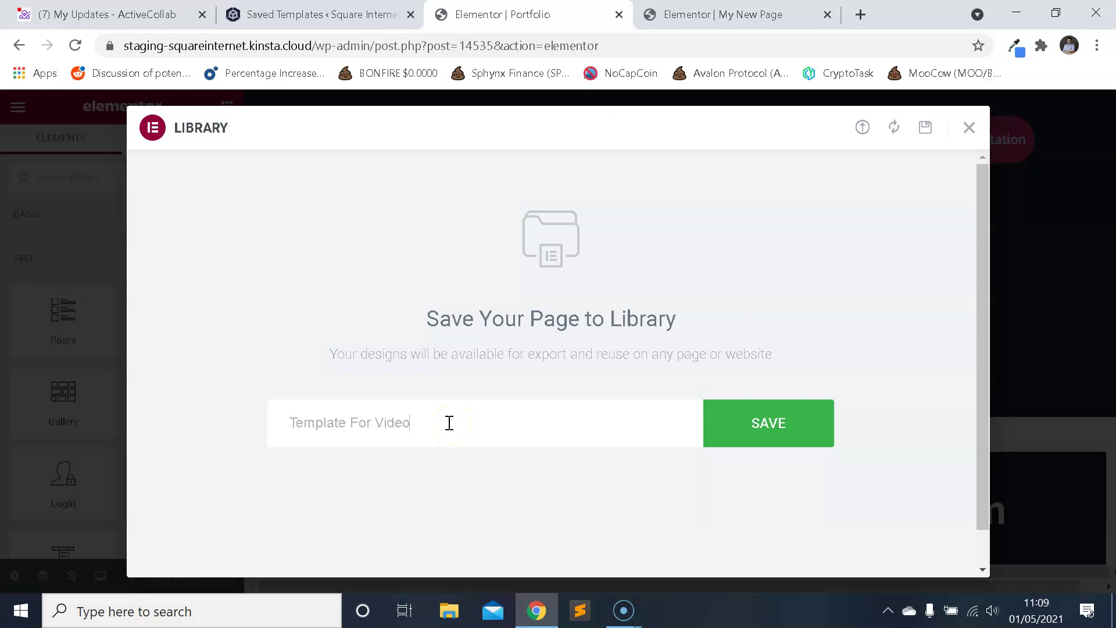
click(792, 414)
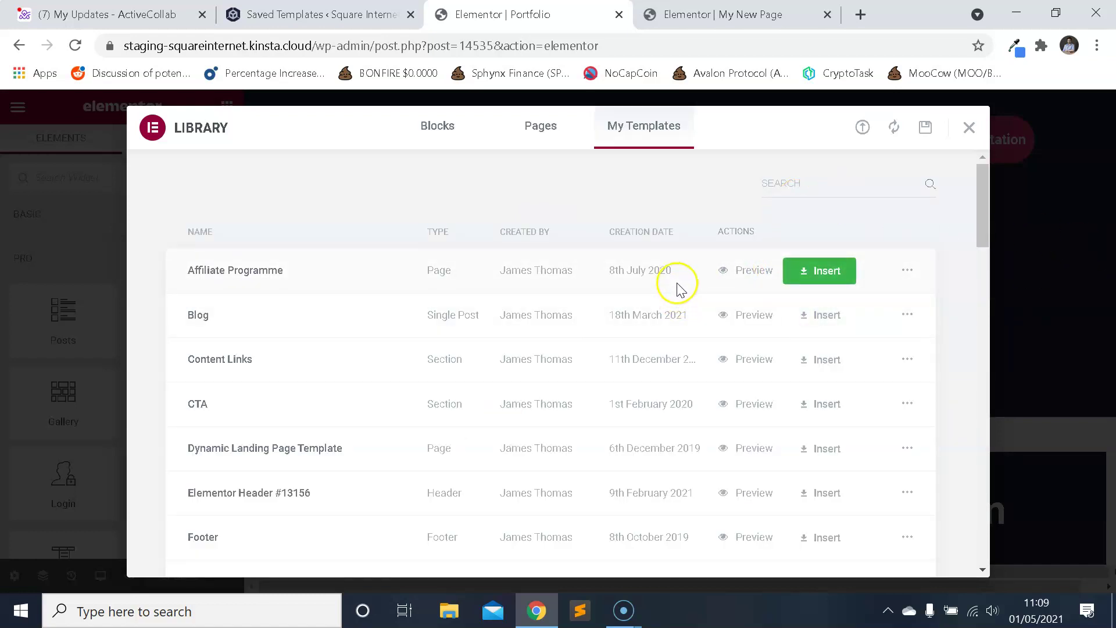
- Sort My Templates by creation date, newest first, putting Template For Video on top
scroll(669, 285, down, 4)
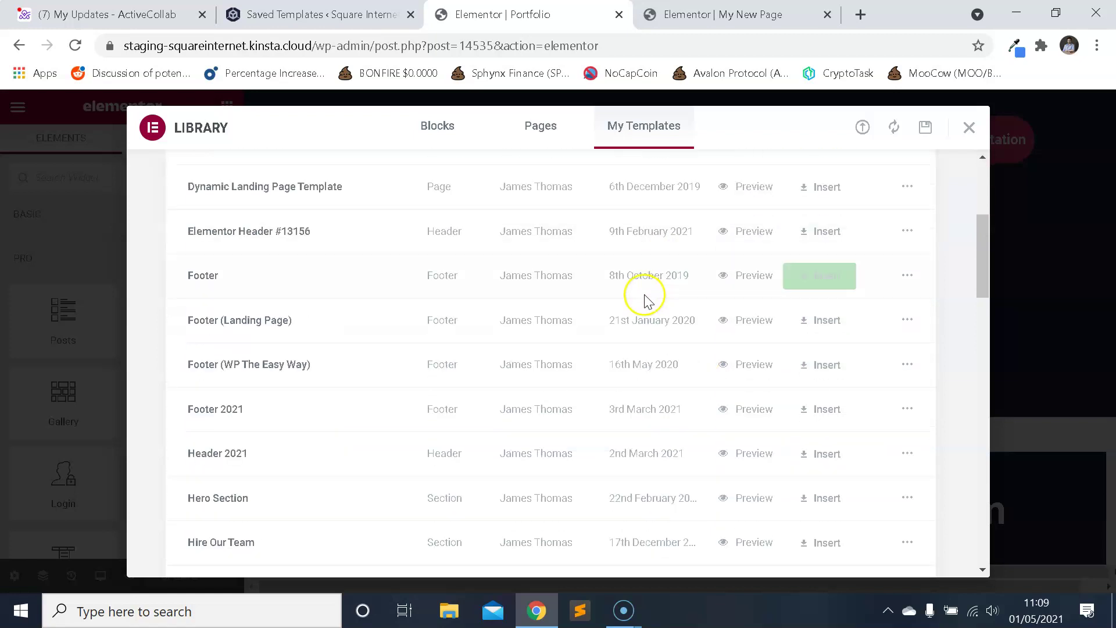
scroll(657, 285, down, 11)
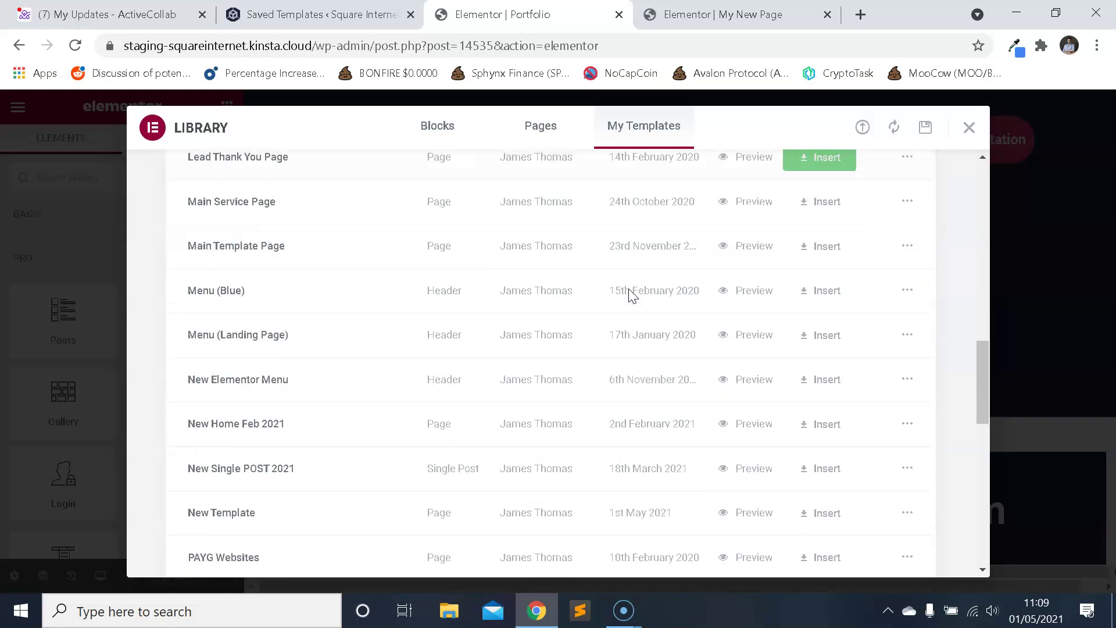
scroll(632, 295, down, 5)
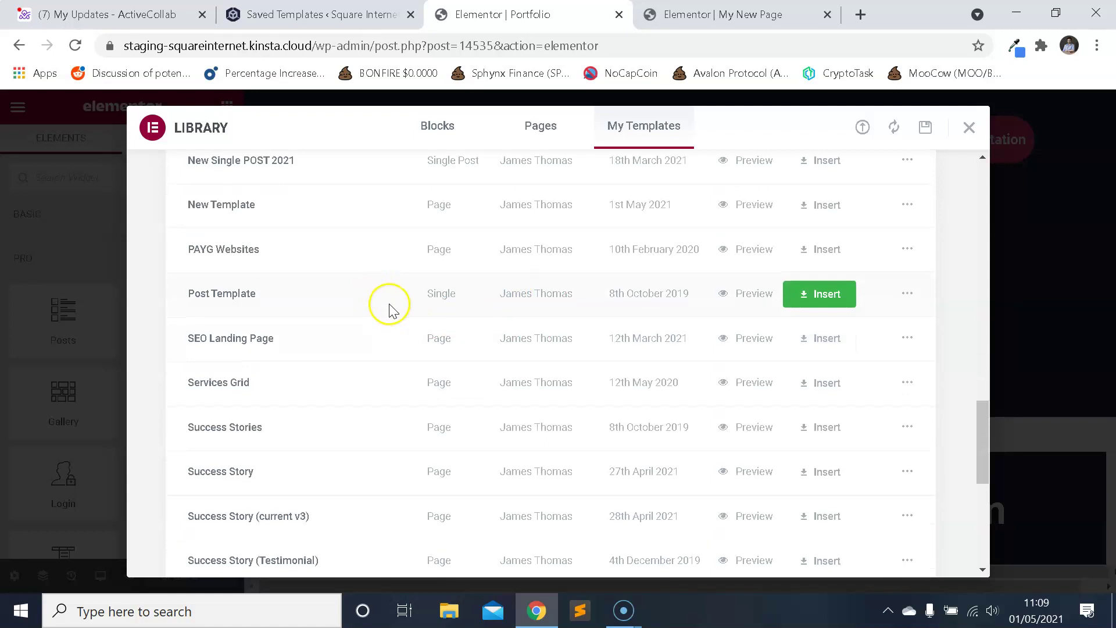
scroll(388, 308, down, 5)
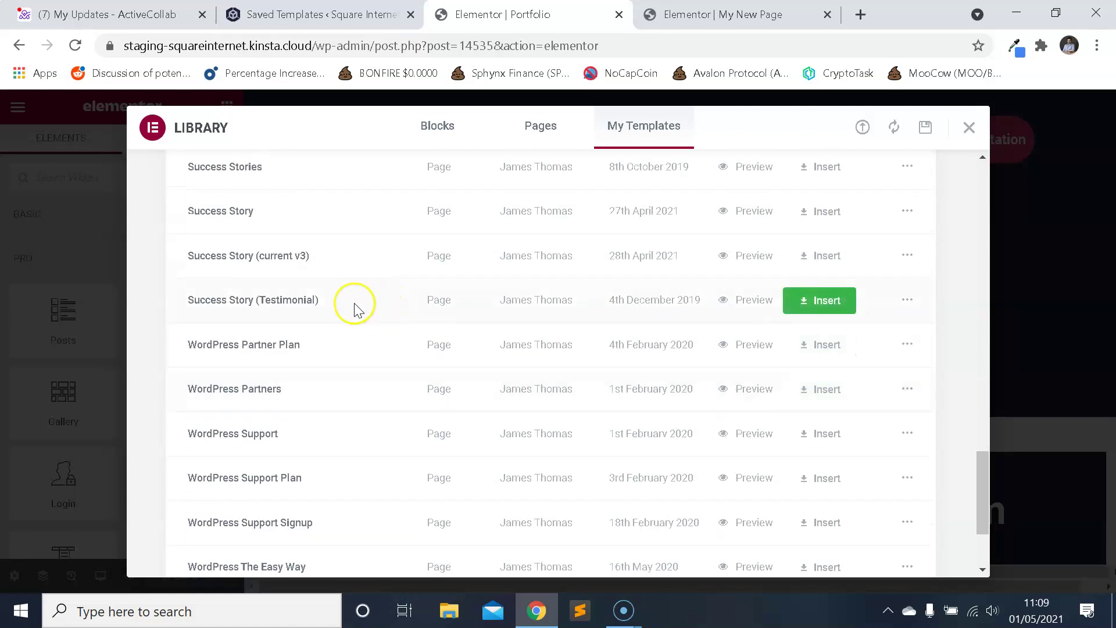
scroll(355, 305, up, 20)
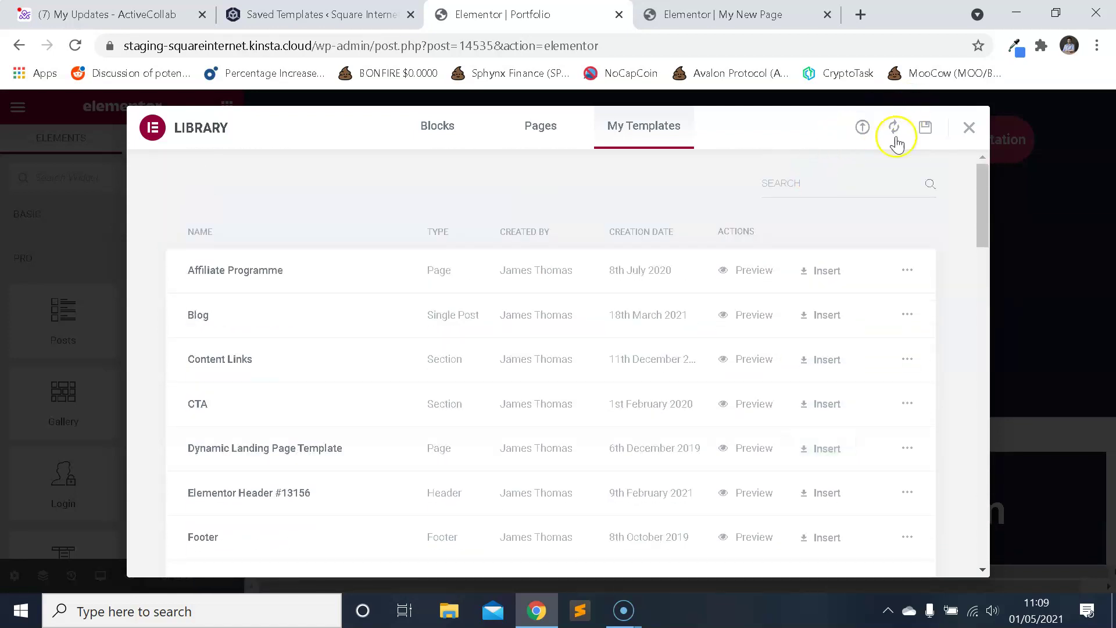
click(644, 233)
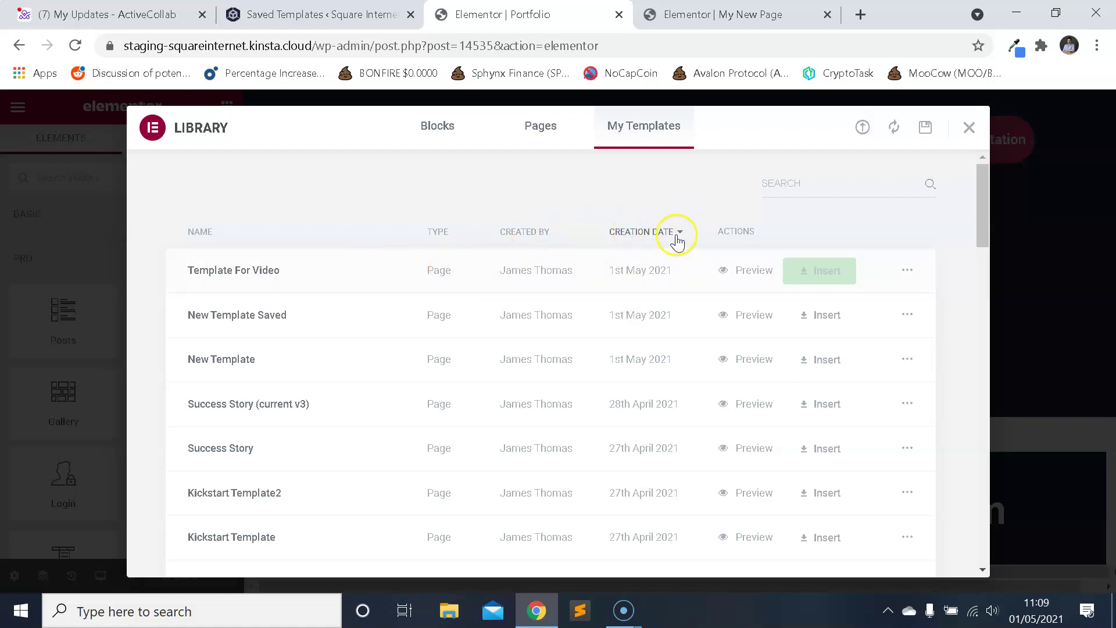
- Move to the blank My New Page editor
scroll(860, 279, down, 5)
scroll(847, 254, up, 5)
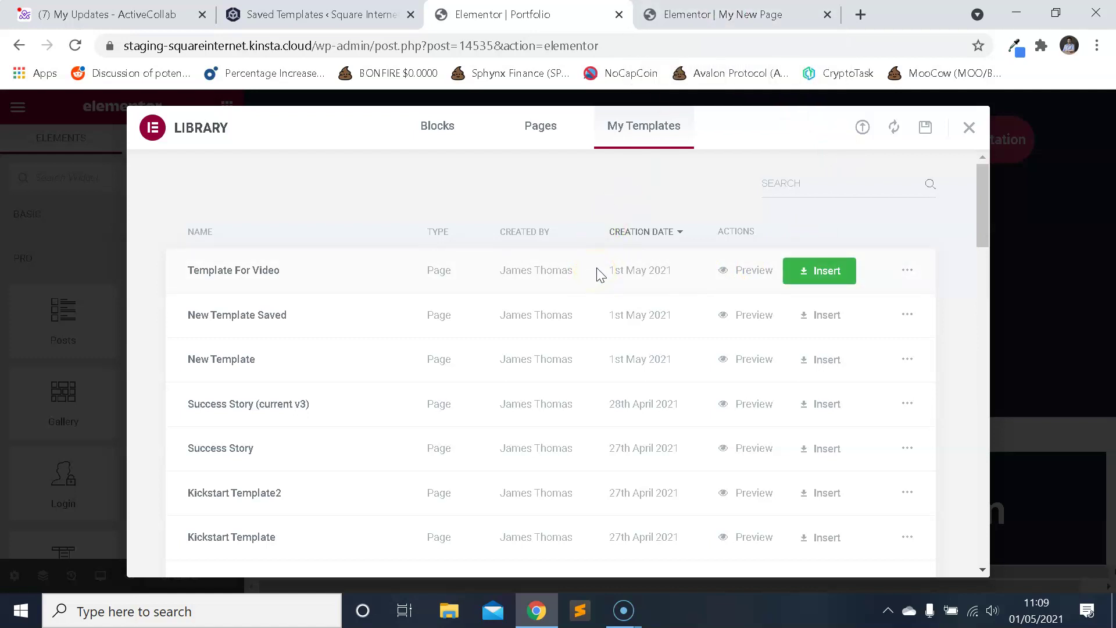
click(730, 15)
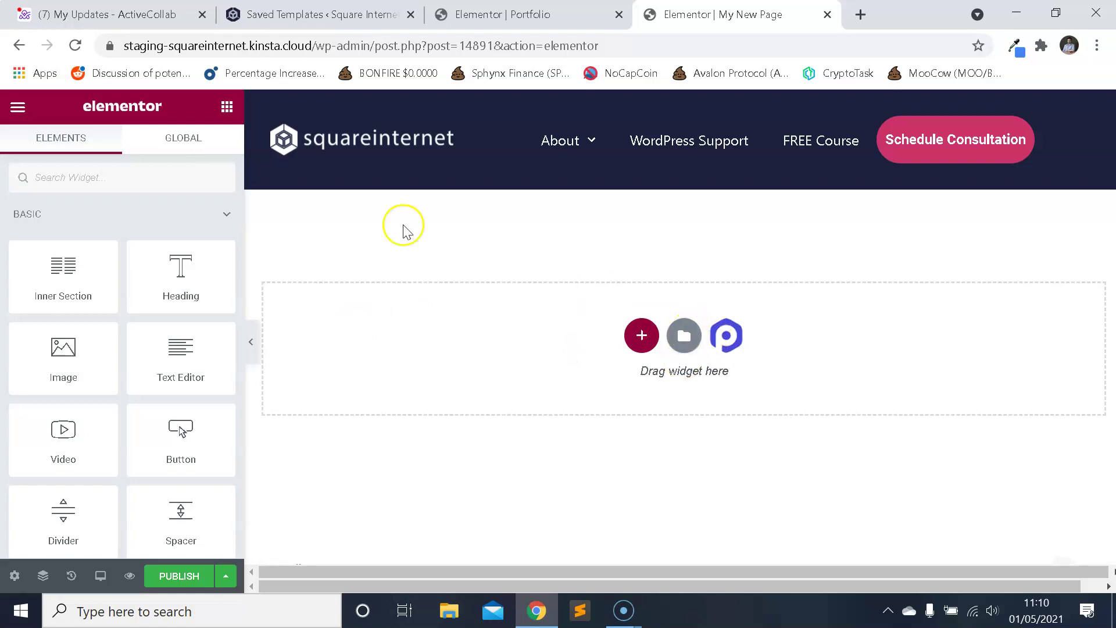
- Reload My New Page and open the template library from its empty section
click(75, 45)
click(646, 175)
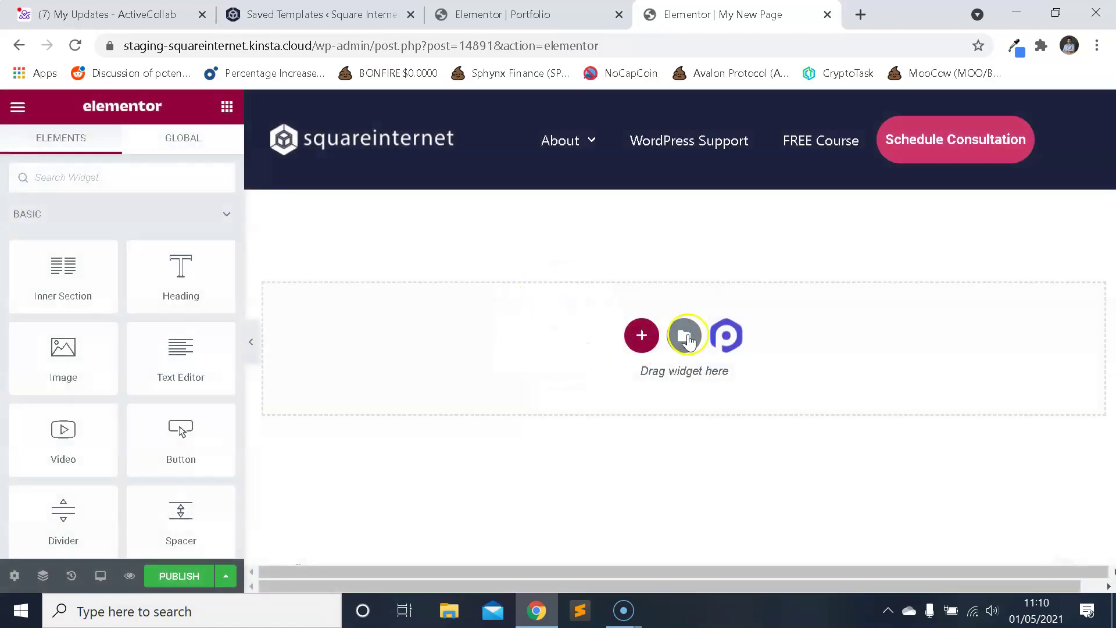
click(685, 336)
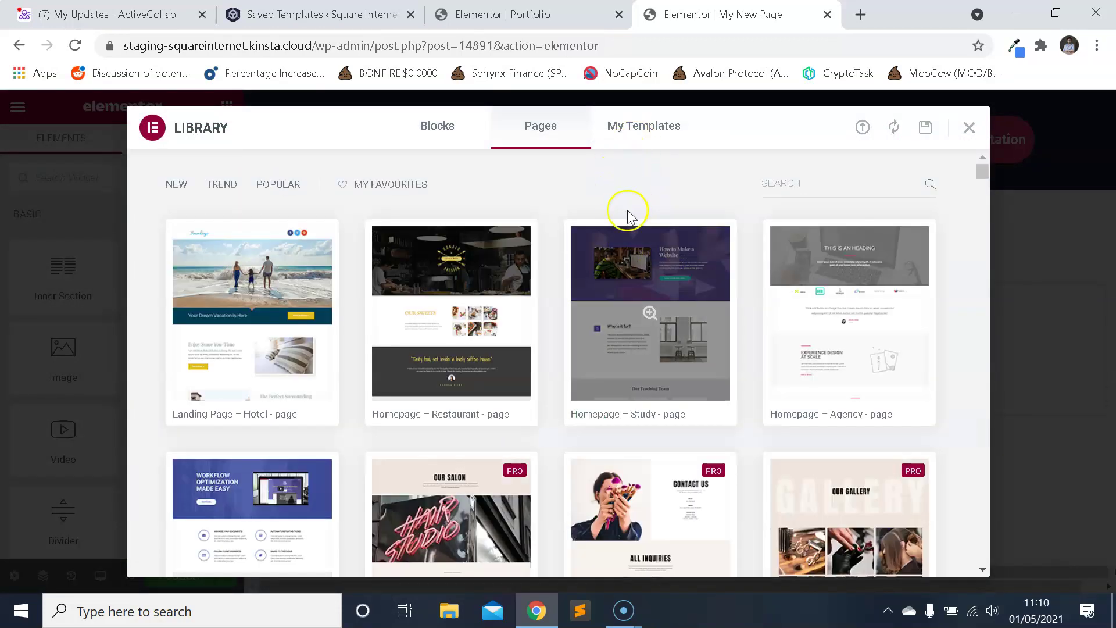
- Insert Template For Video from My Templates, including its document settings
click(652, 138)
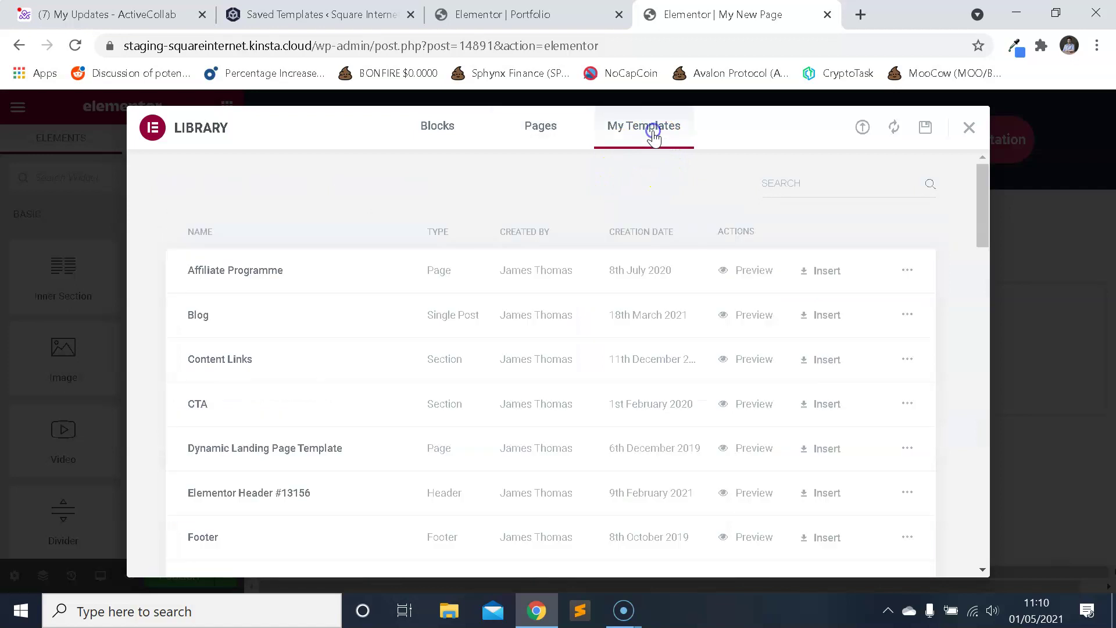
click(642, 233)
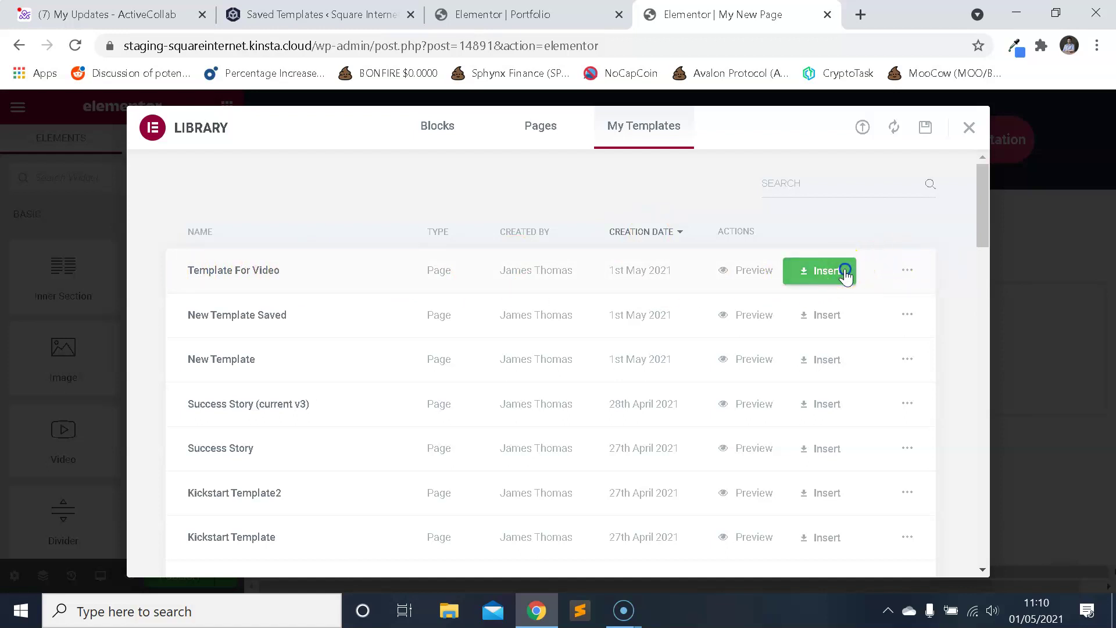
click(826, 271)
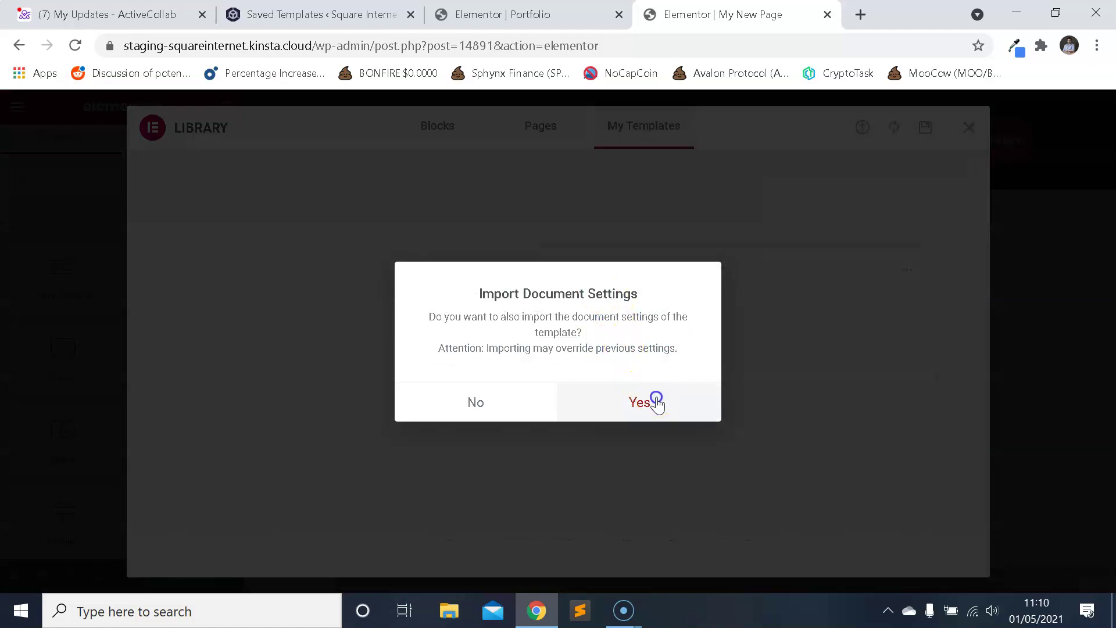
click(656, 401)
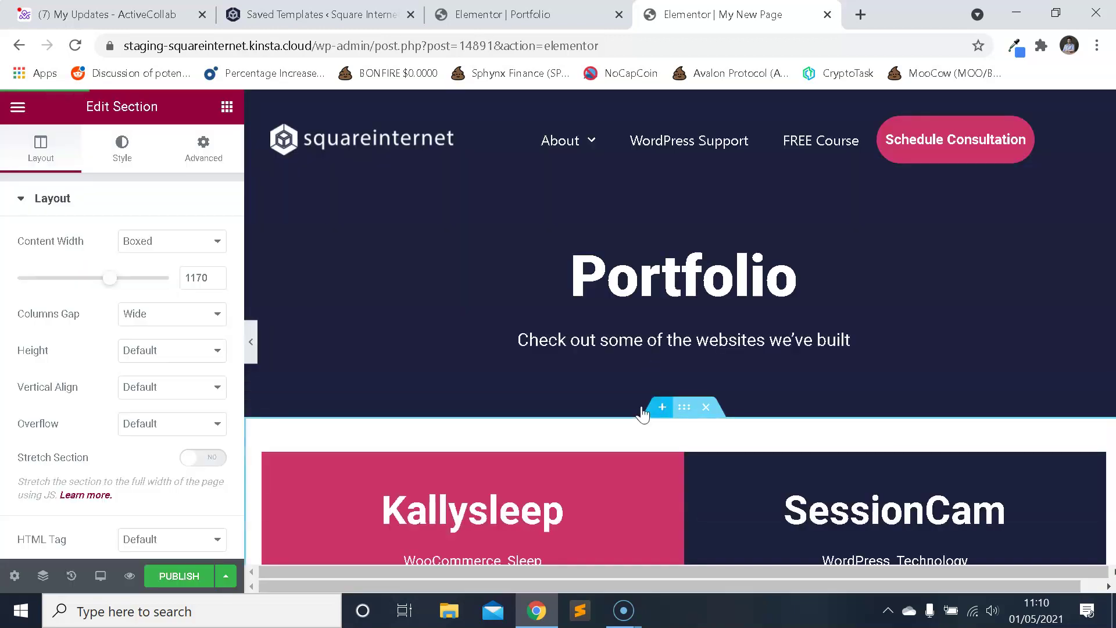
- Scroll through the inserted Portfolio layout to check its project cards
scroll(645, 378, down, 2)
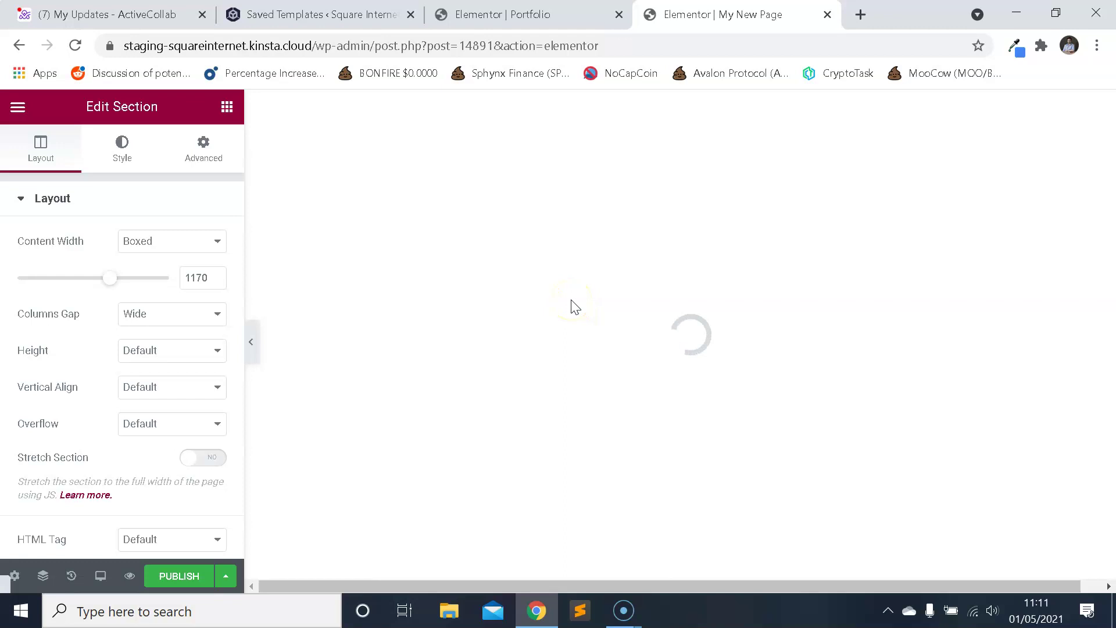
scroll(569, 279, up, 5)
scroll(557, 262, up, 1)
scroll(620, 259, down, 3)
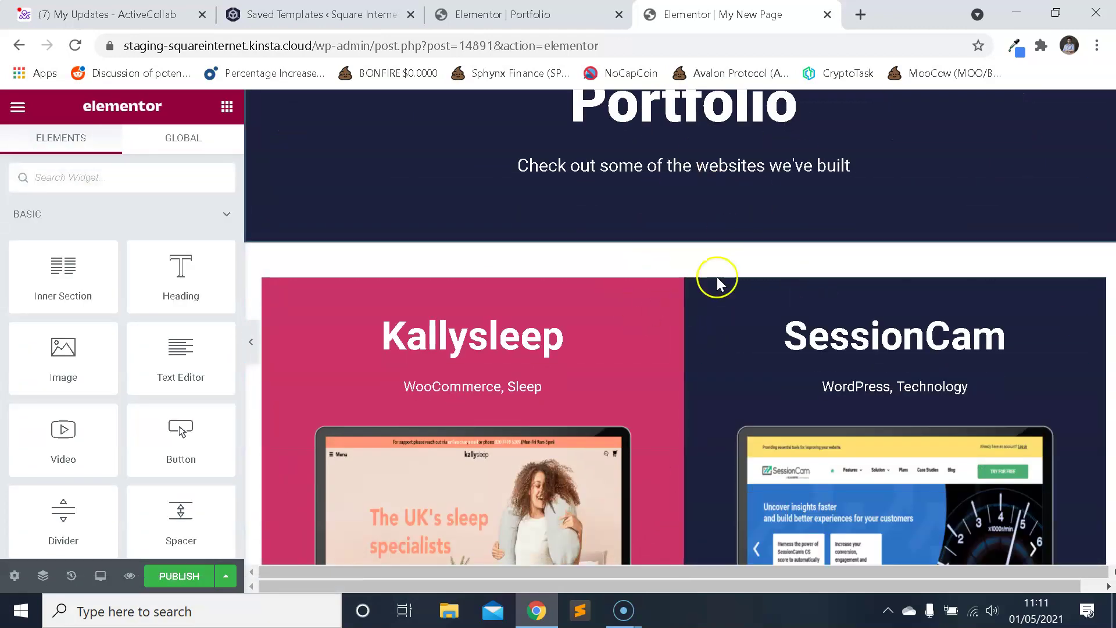
scroll(713, 259, up, 3)
scroll(744, 270, down, 4)
scroll(639, 314, down, 2)
scroll(688, 300, down, 12)
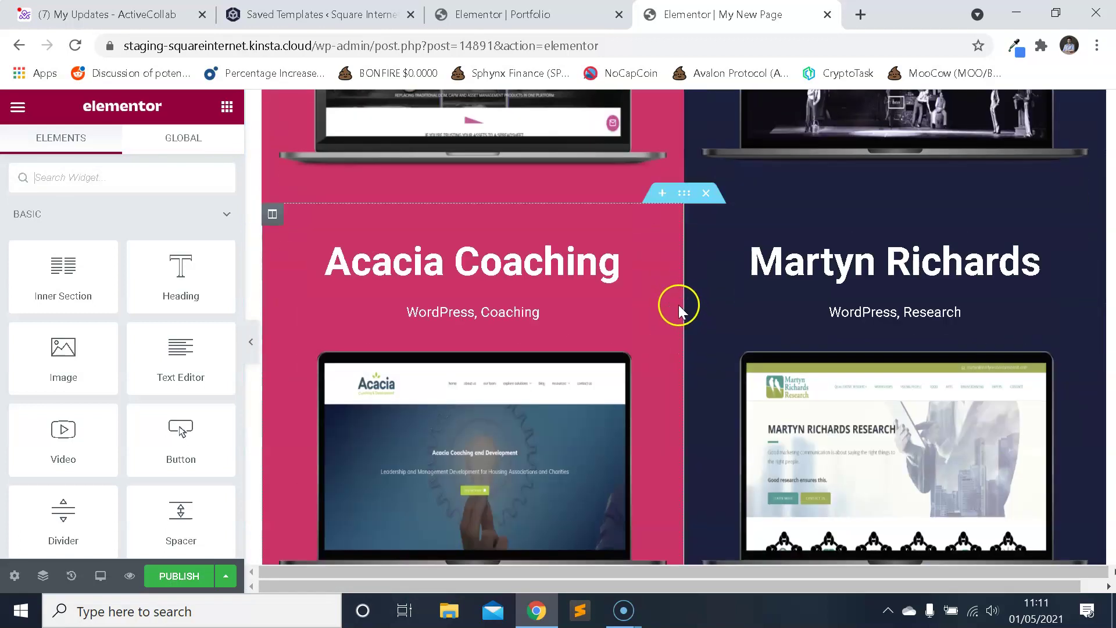
scroll(677, 306, up, 10)
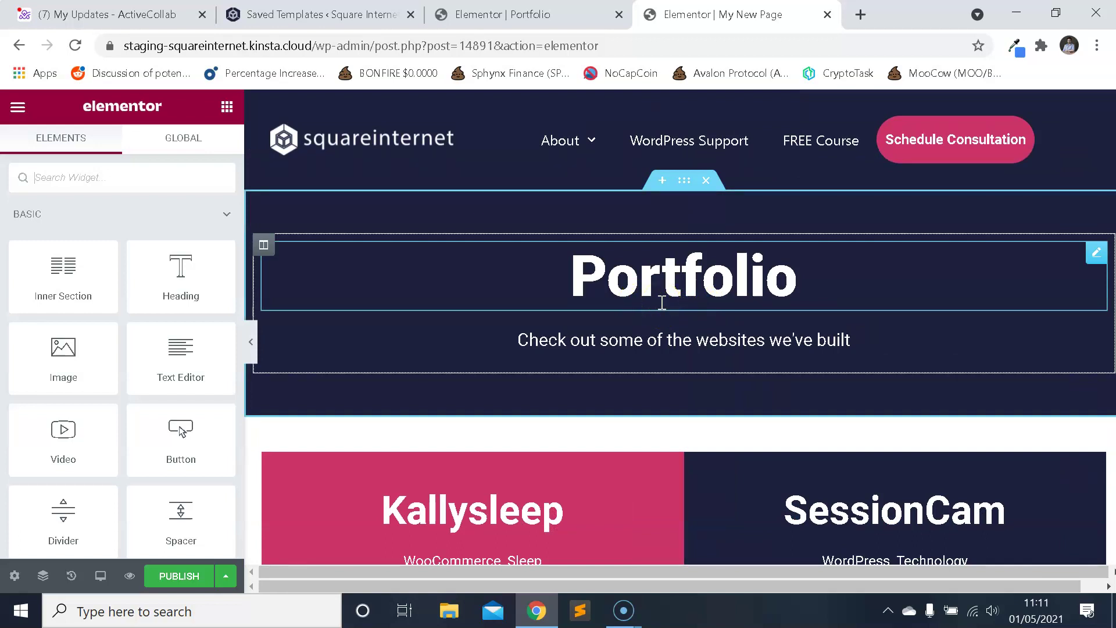
- Open and dismiss the Publish save options, then go to the Saved Templates list
click(225, 575)
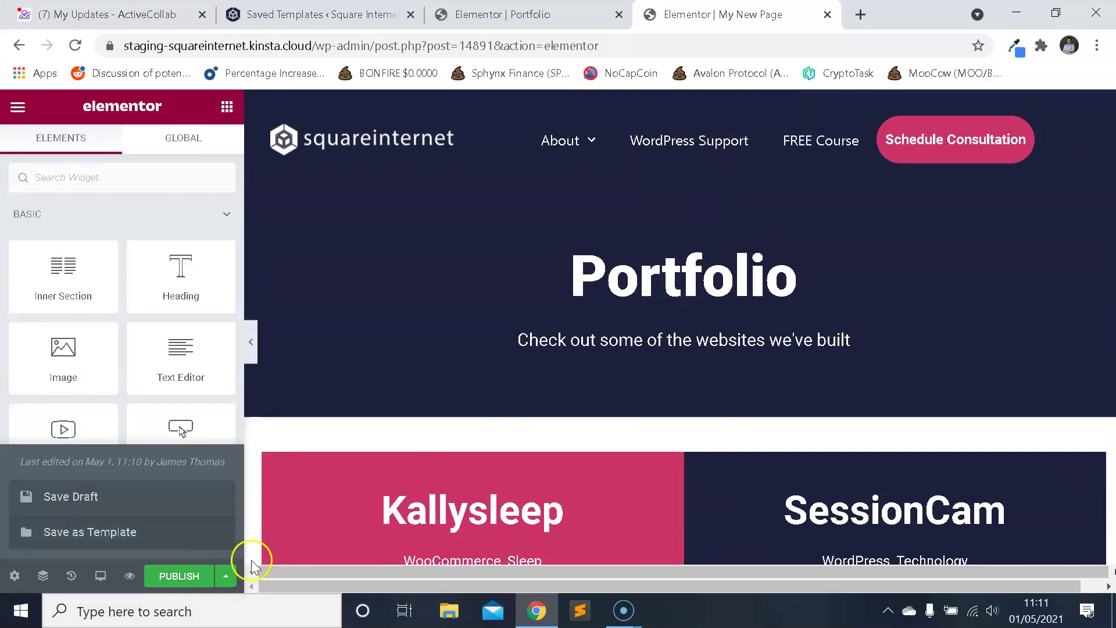
click(437, 425)
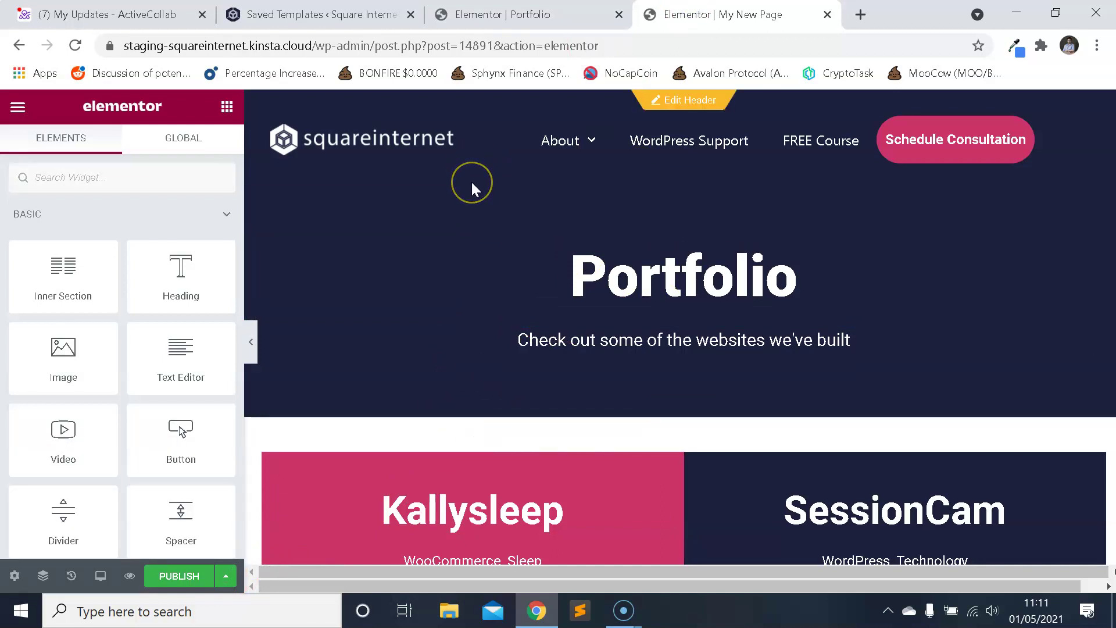
click(395, 11)
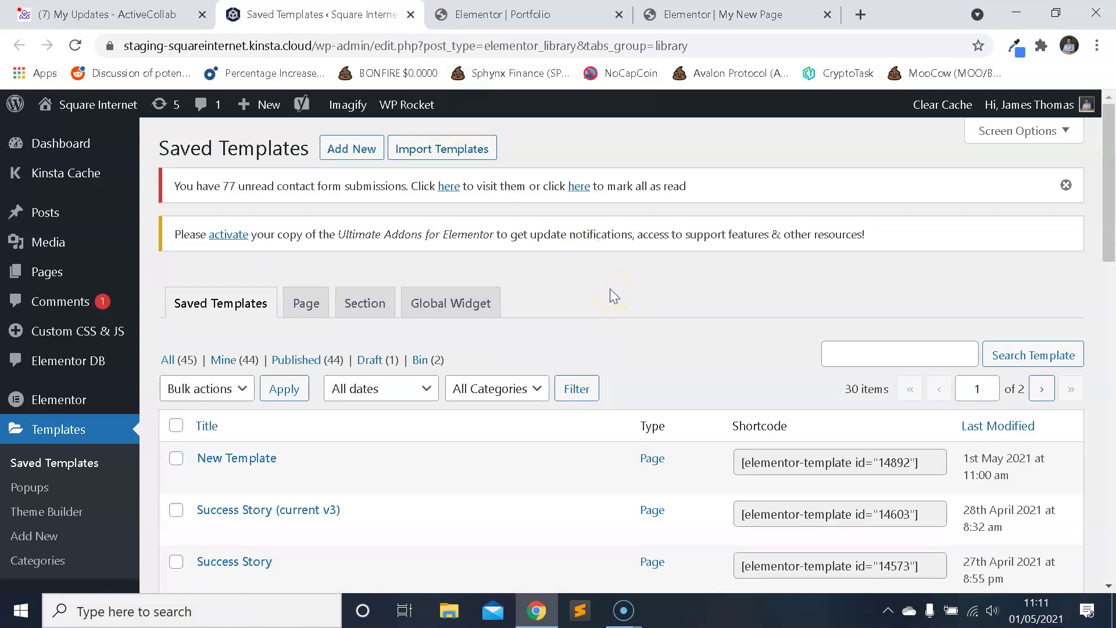
- Refresh the Saved Templates list and export Template For Video as a JSON file
scroll(602, 284, down, 1)
scroll(596, 283, up, 1)
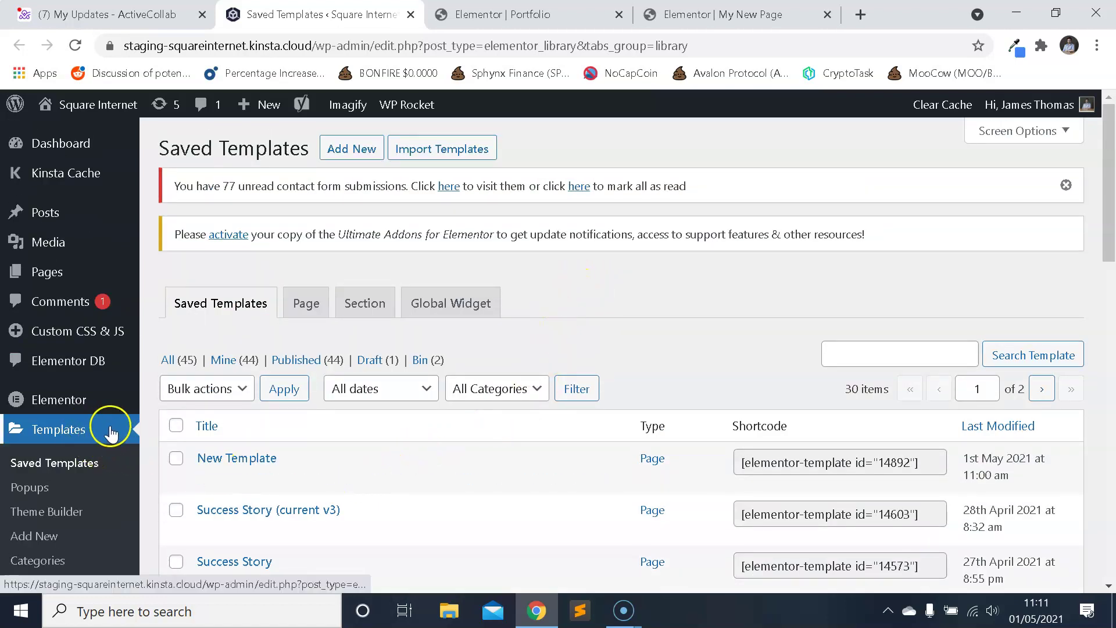
scroll(69, 431, down, 1)
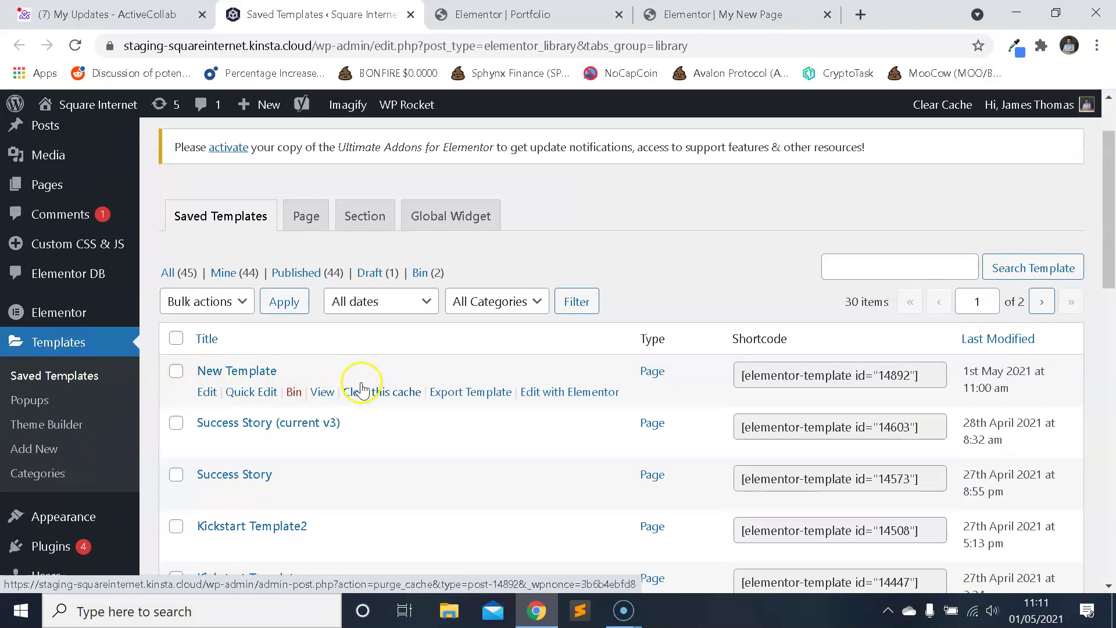
scroll(334, 378, up, 1)
scroll(343, 387, down, 1)
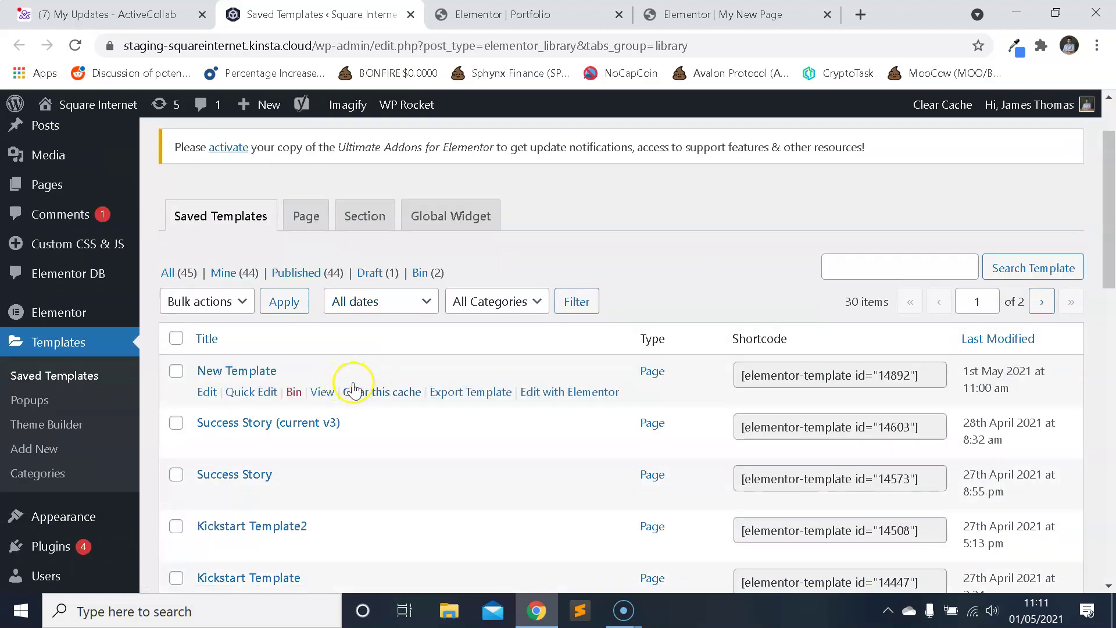
click(77, 46)
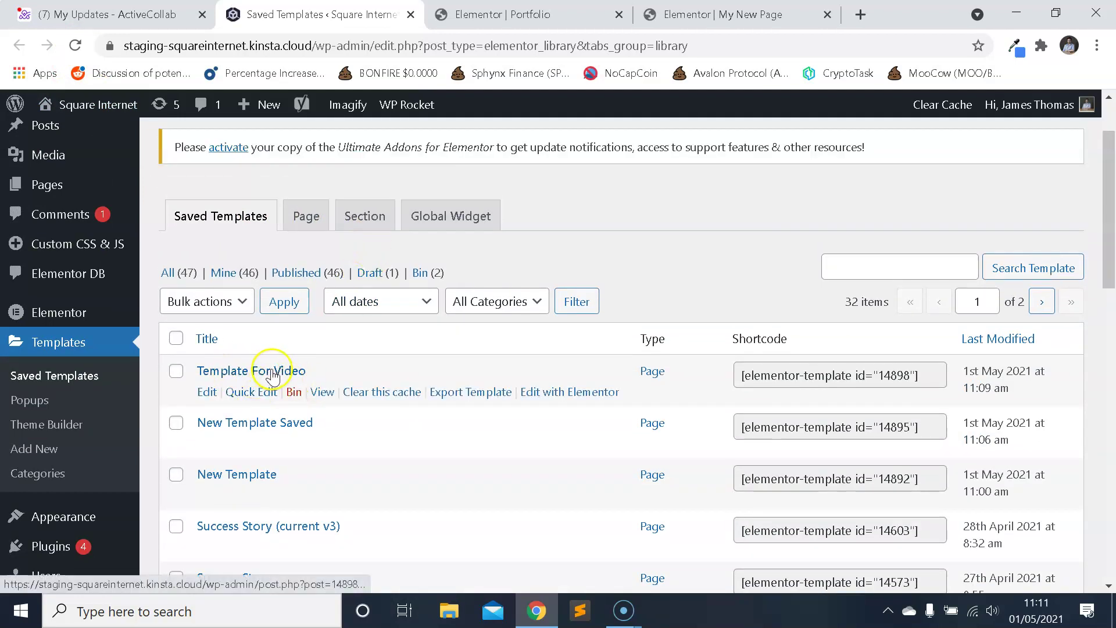
click(468, 392)
scroll(385, 413, down, 1)
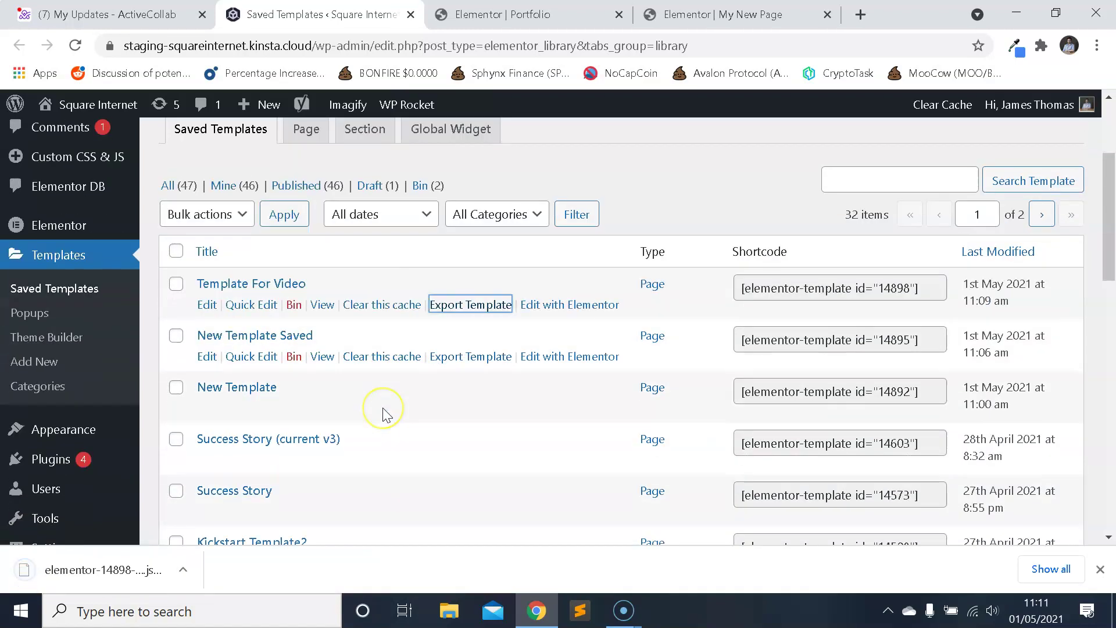
scroll(383, 414, up, 3)
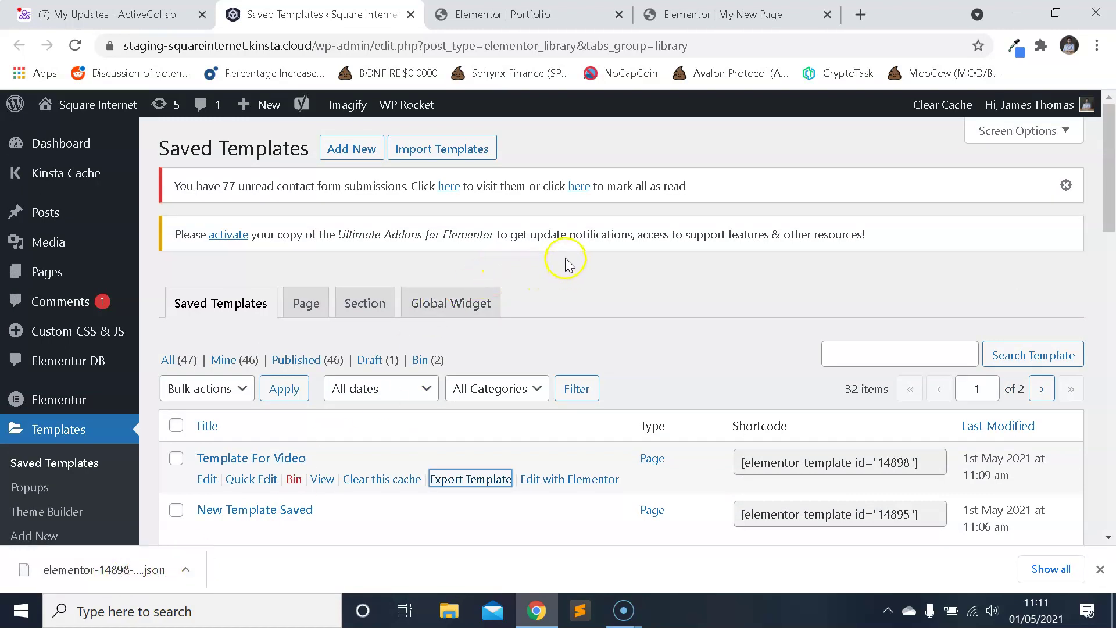
- Import the exported elementor-…-05-01.json file from Downloads through Import Templates
click(496, 222)
click(451, 152)
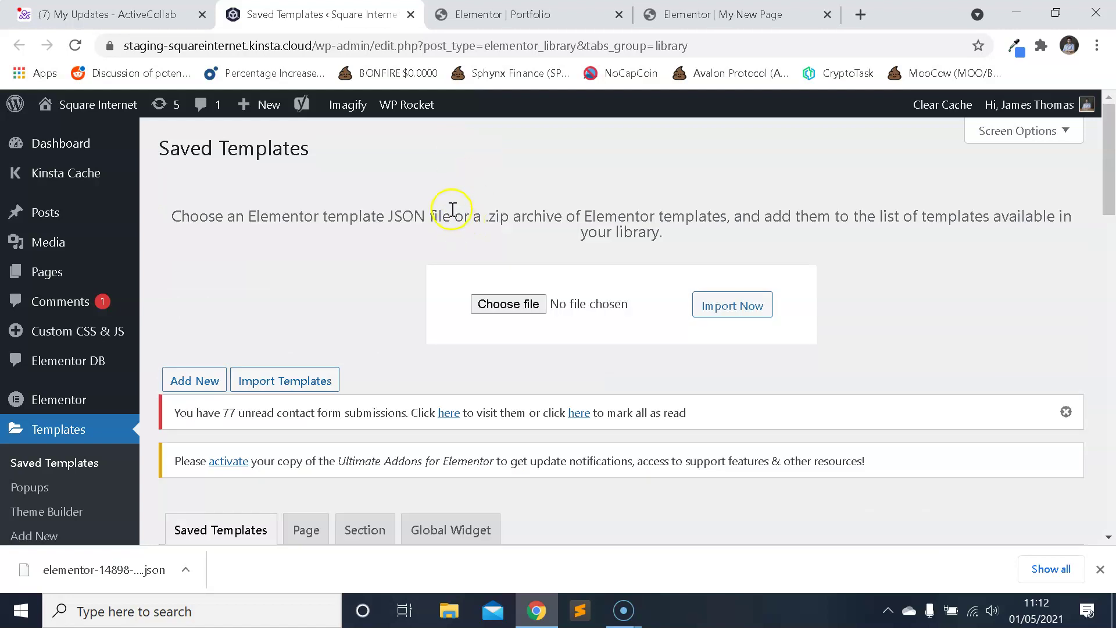
click(507, 304)
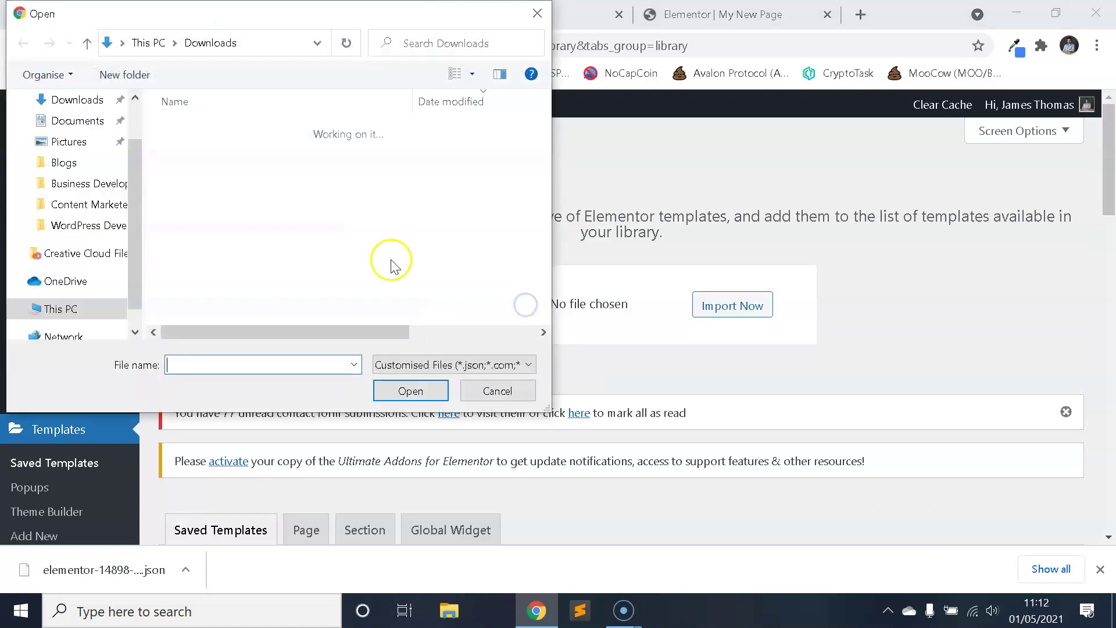
double_click(233, 152)
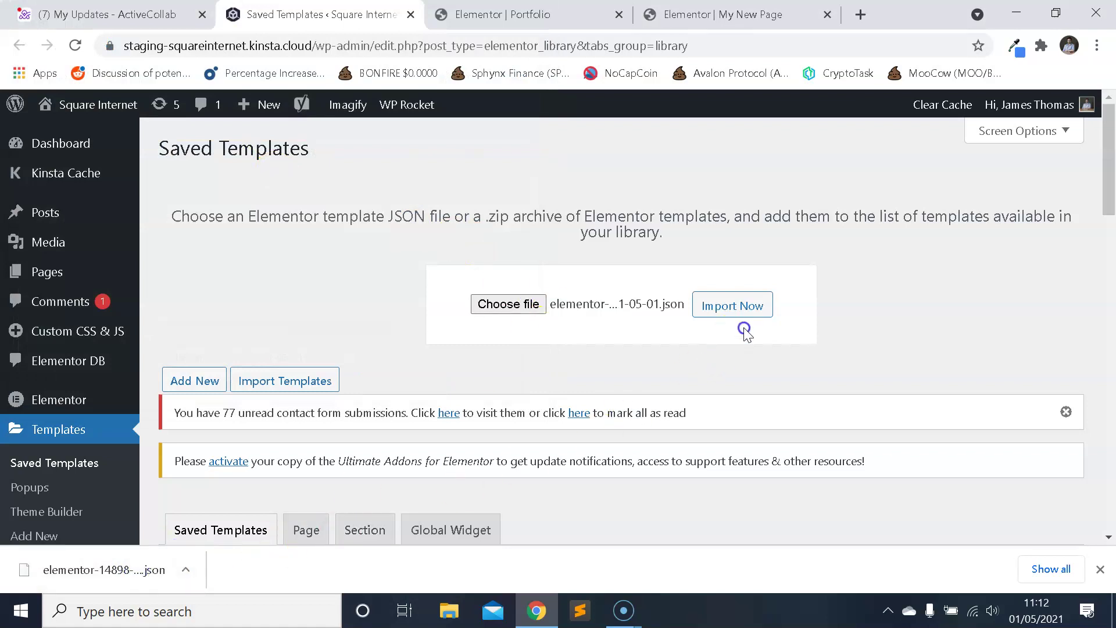
click(753, 307)
click(749, 312)
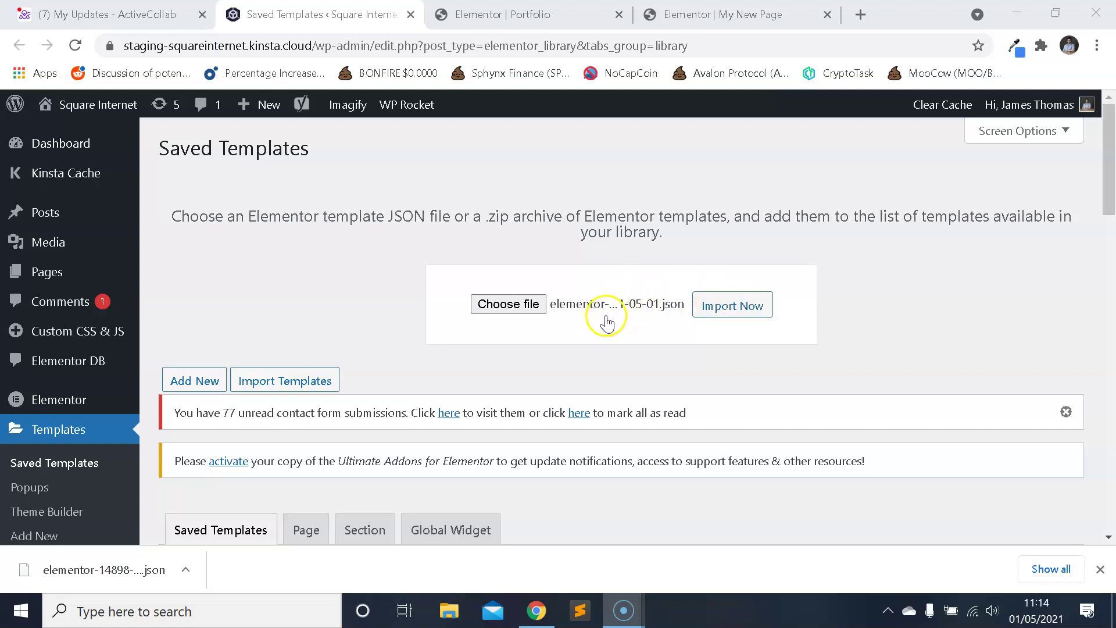
scroll(598, 321, down, 2)
scroll(599, 319, down, 3)
scroll(597, 316, up, 5)
scroll(594, 334, down, 3)
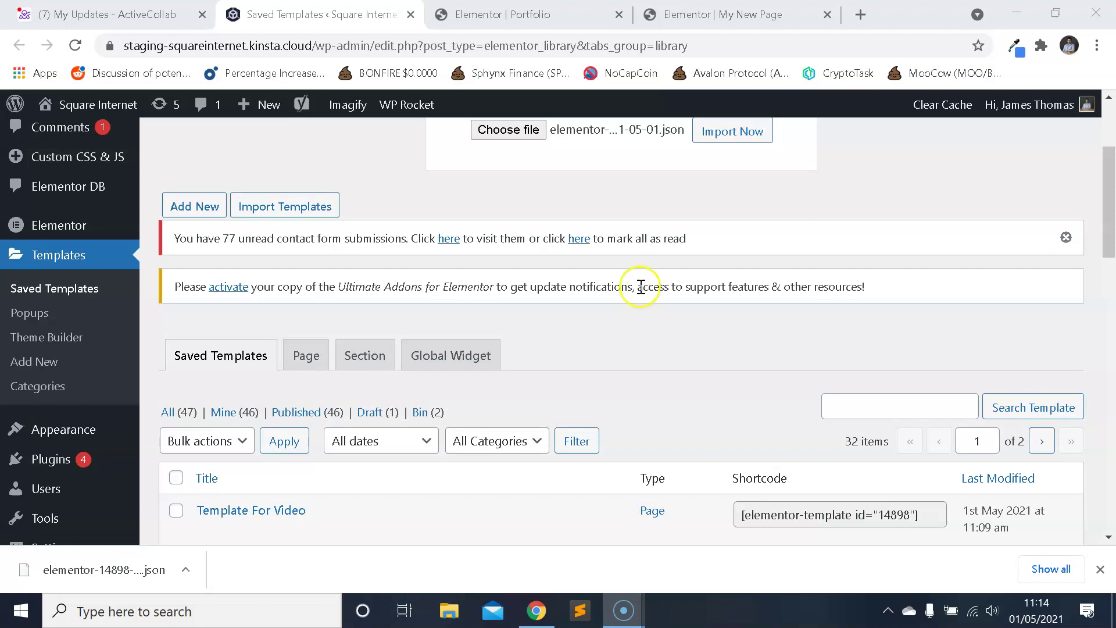
scroll(643, 287, up, 3)
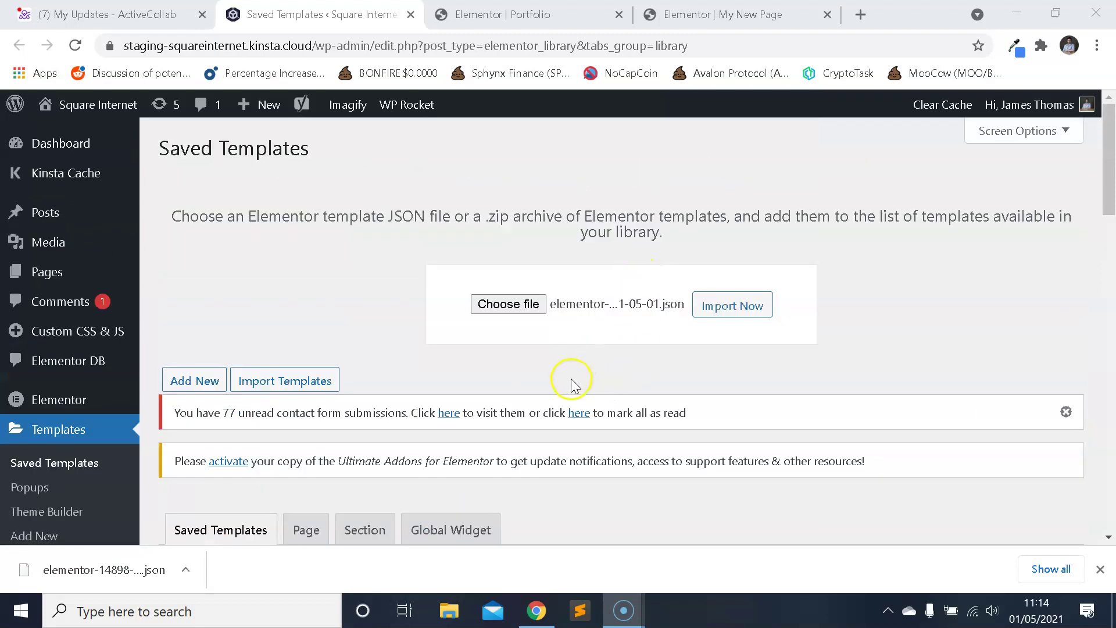